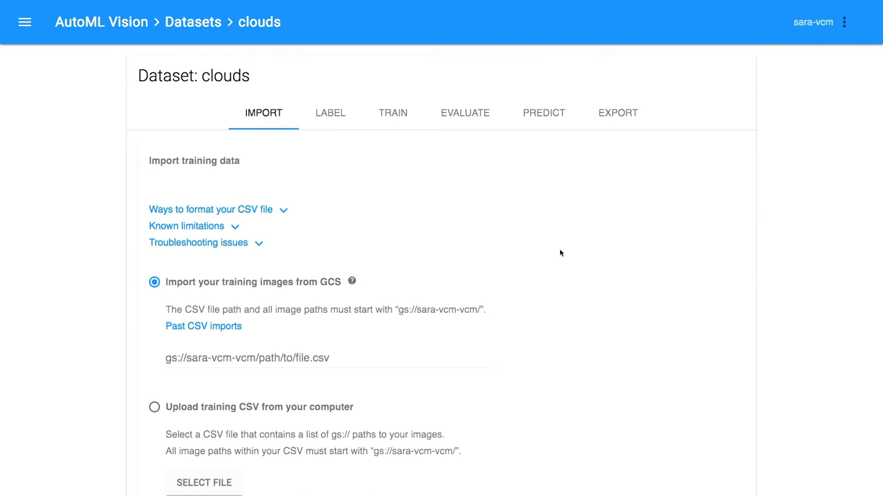
- Review the available options for importing training data into the clouds dataset
scroll(560, 354, down, 1)
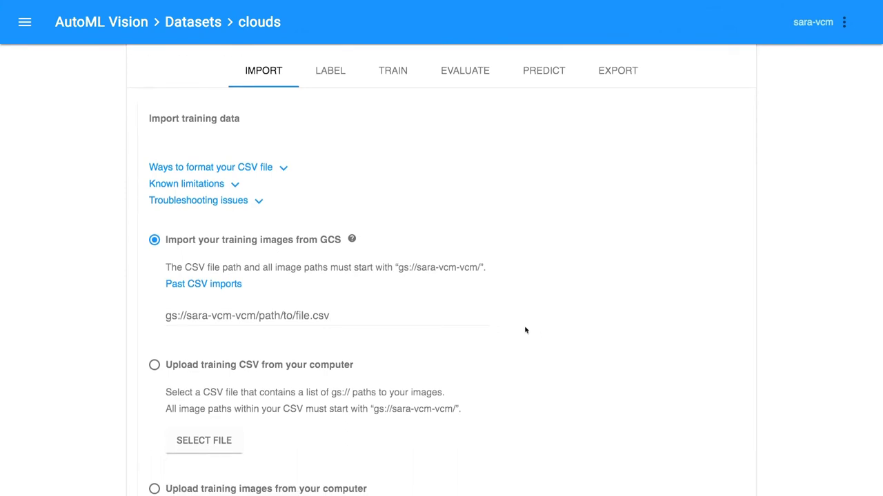
scroll(524, 329, down, 2)
scroll(524, 329, up, 3)
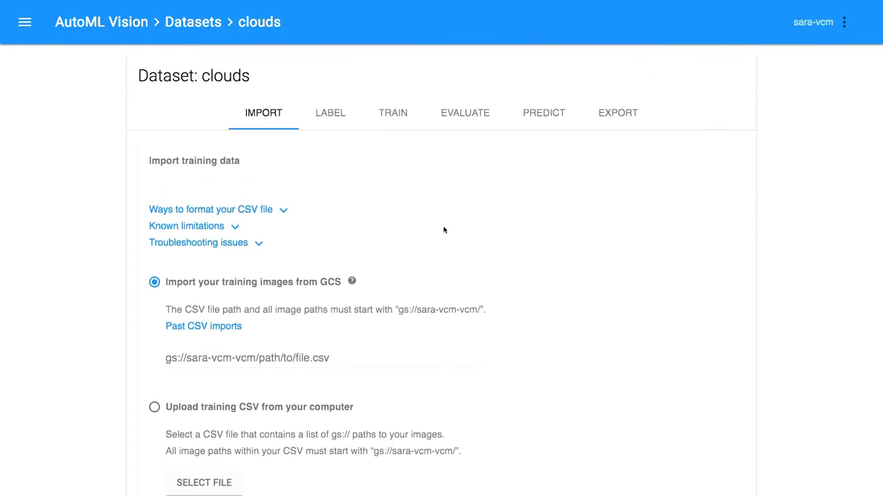
- Go to the dataset's labeling section, read the human labeling service description and requirements, and collapse that section
click(336, 118)
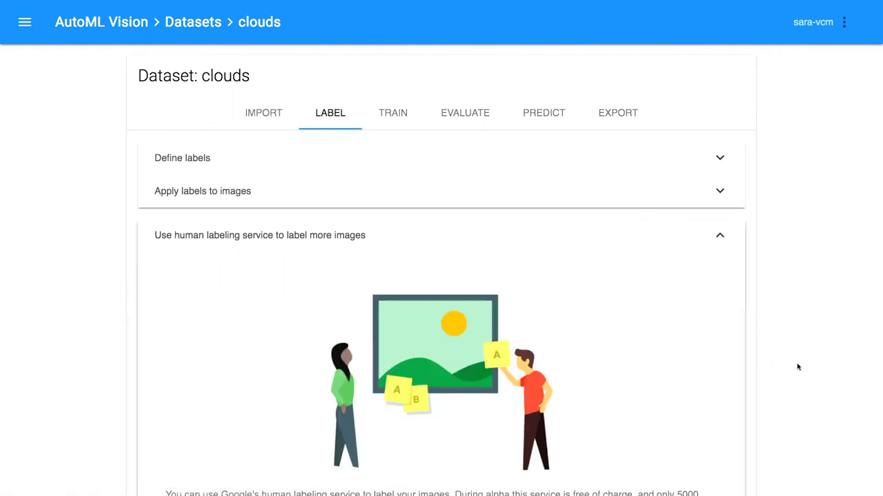
scroll(769, 367, down, 2)
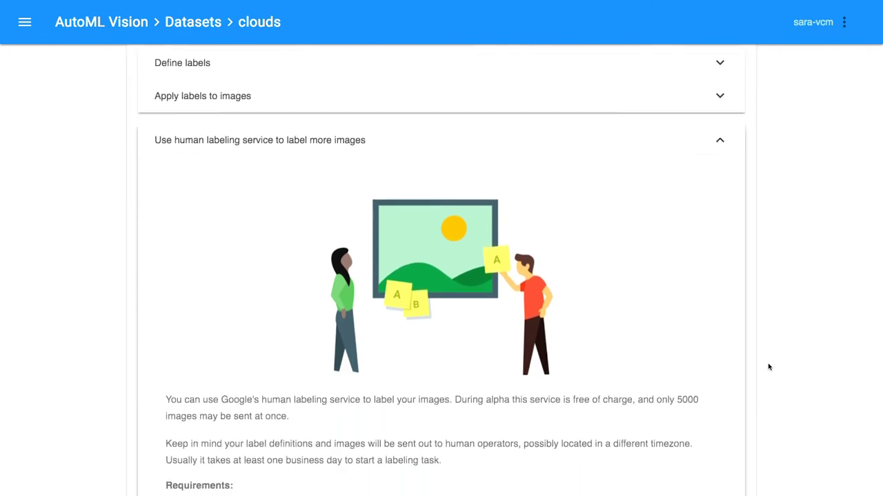
scroll(769, 368, down, 1)
scroll(769, 367, up, 1)
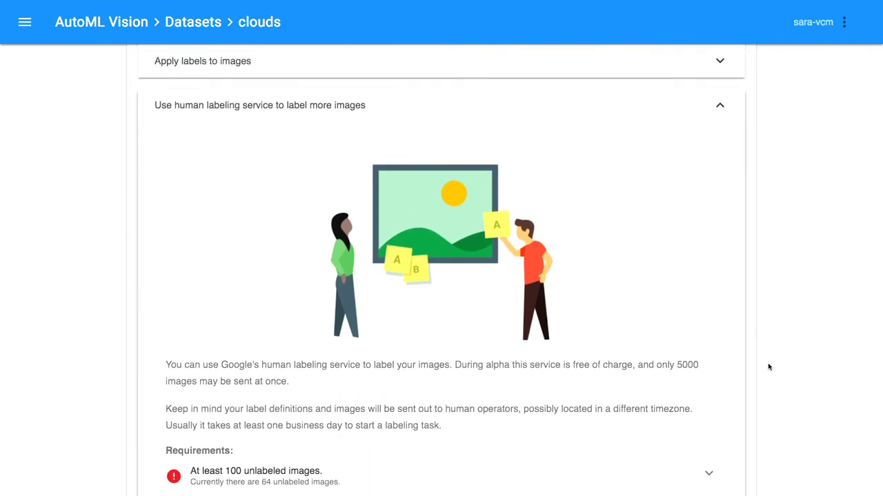
scroll(769, 368, up, 1)
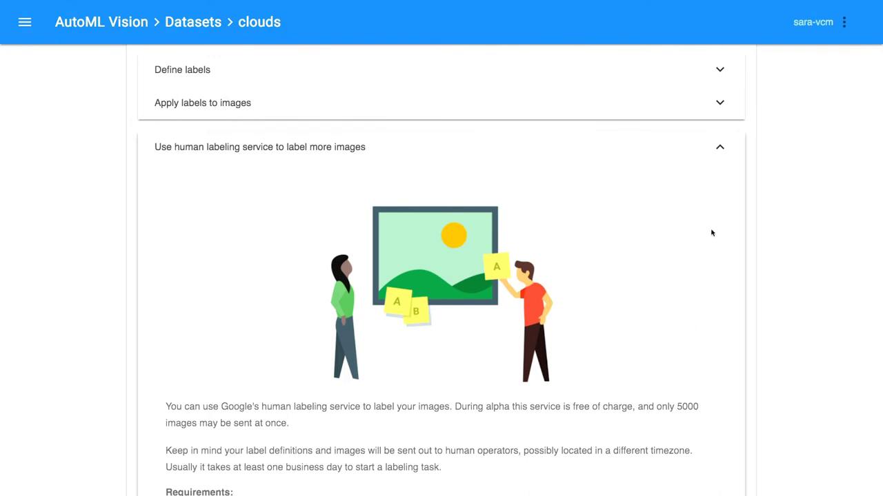
scroll(712, 233, down, 1)
scroll(721, 179, up, 1)
click(721, 130)
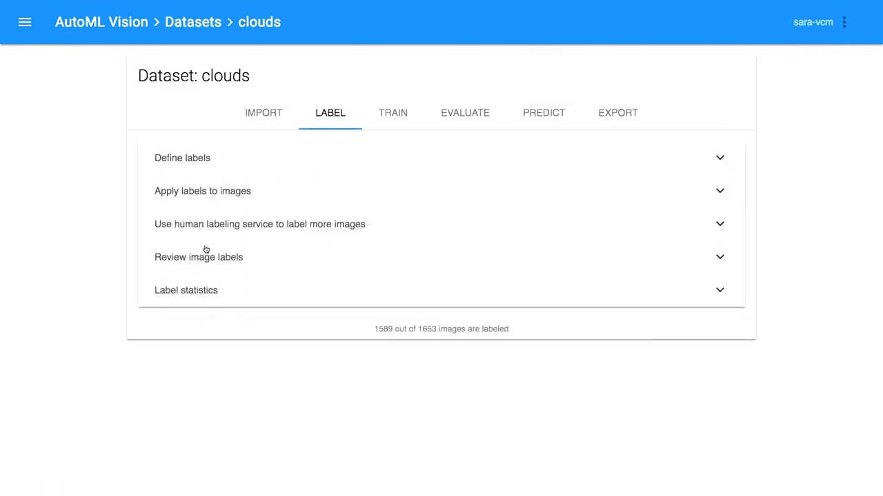
- Expand the image label review and browse the labeled cloud images without a label filter
click(721, 260)
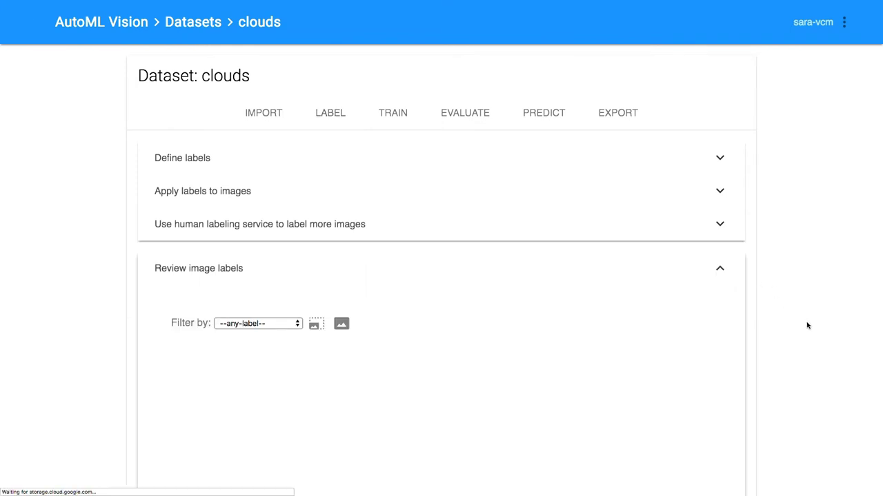
scroll(828, 329, down, 2)
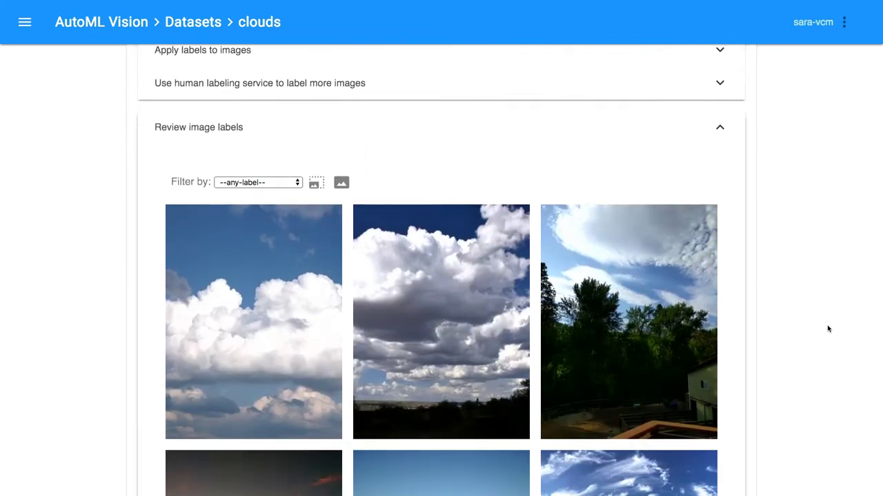
scroll(827, 329, down, 2)
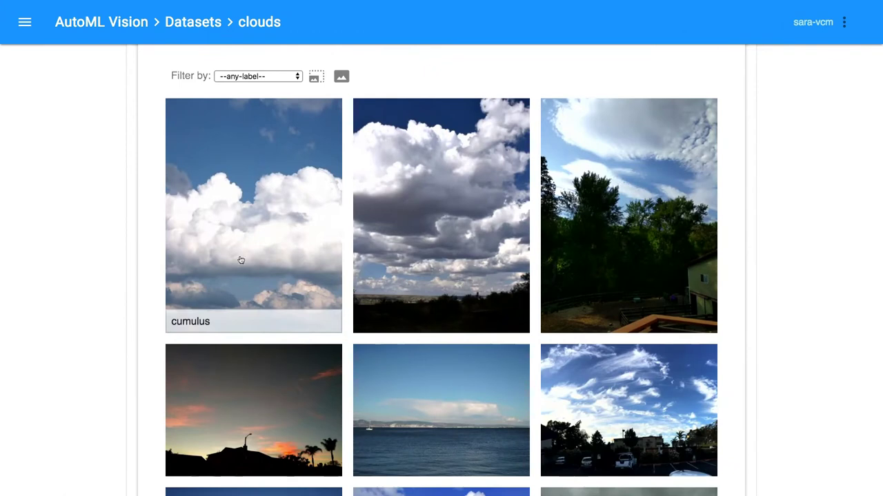
scroll(586, 254, down, 2)
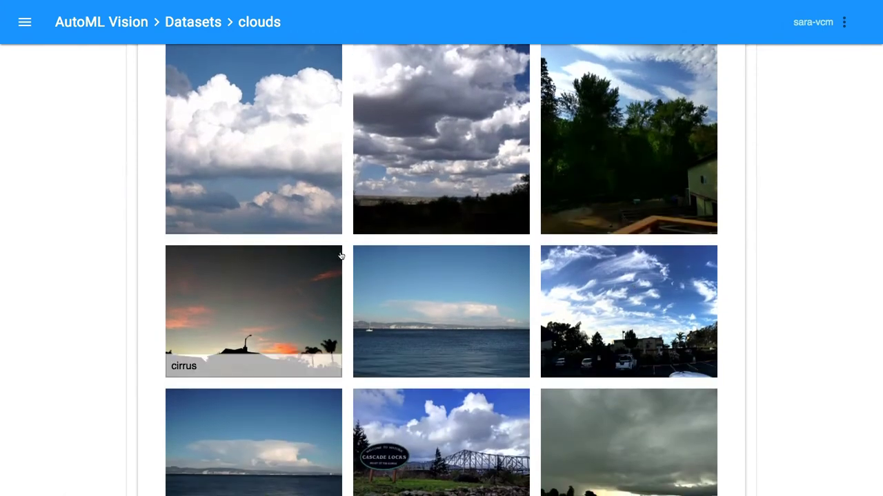
- View the first cumulus image in detail, check its available label choices, and close it
click(298, 166)
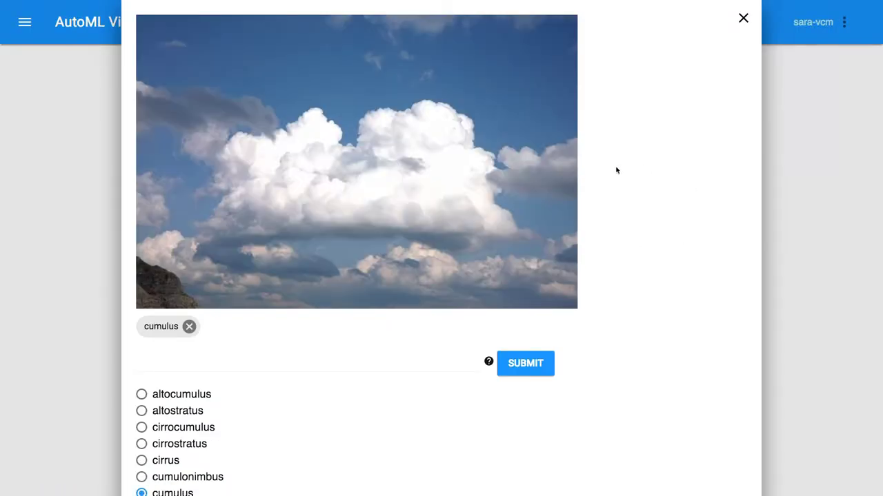
scroll(276, 388, down, 3)
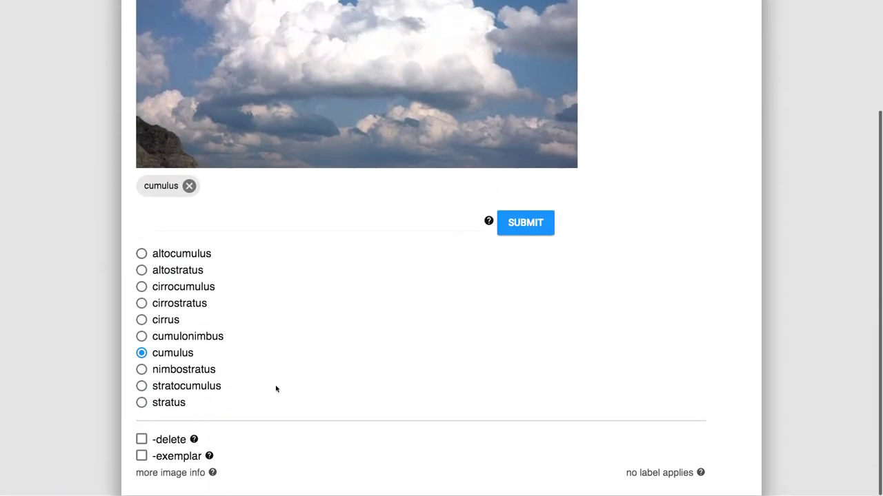
scroll(276, 390, up, 3)
click(743, 20)
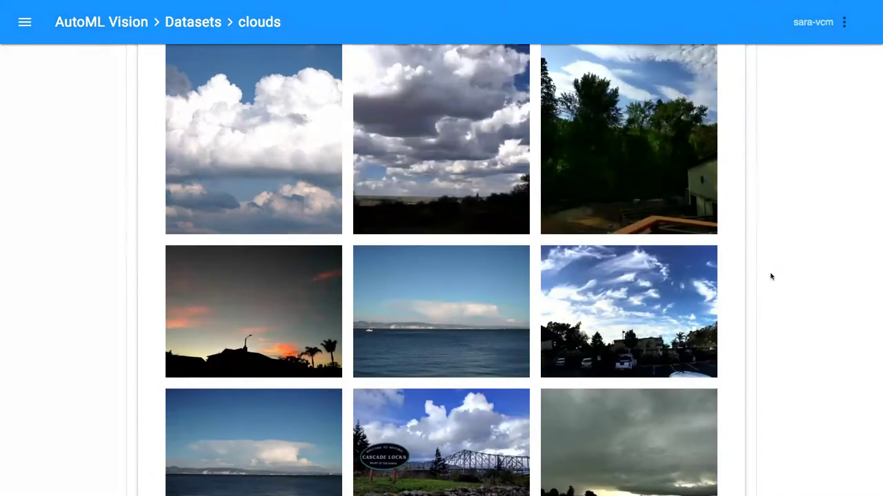
- Look over more of the labeled cloud images and collapse the image label review
scroll(693, 323, down, 2)
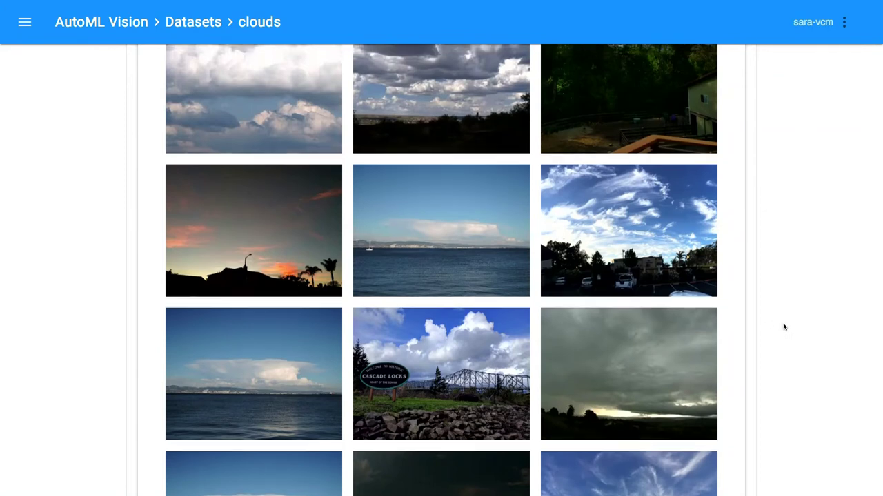
scroll(784, 326, up, 5)
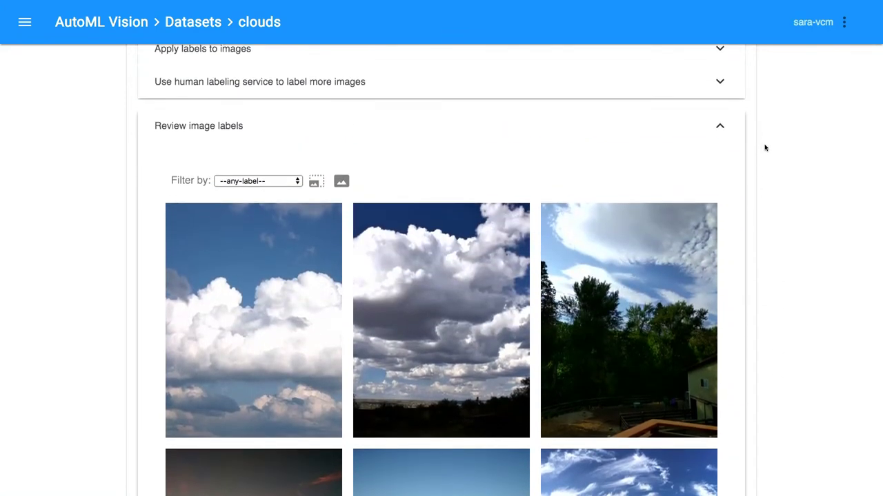
click(720, 129)
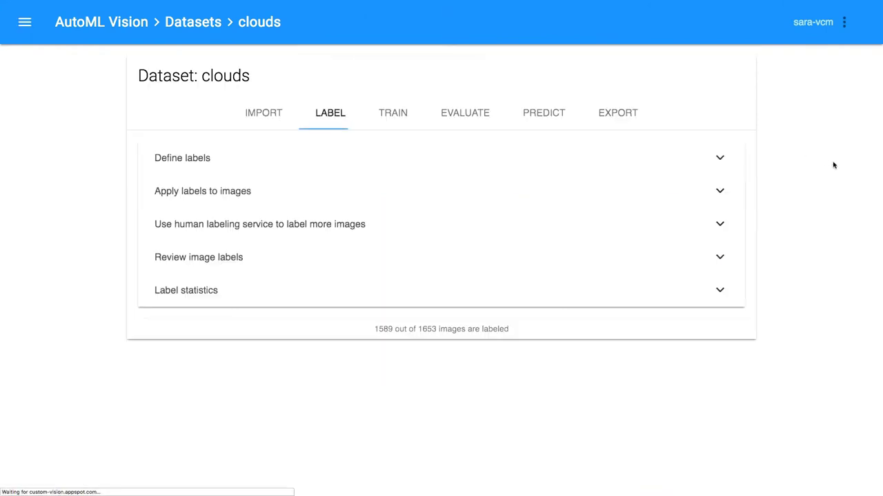
- Expand the label statistics, examine the number of images for each cloud label, and collapse the section
click(720, 290)
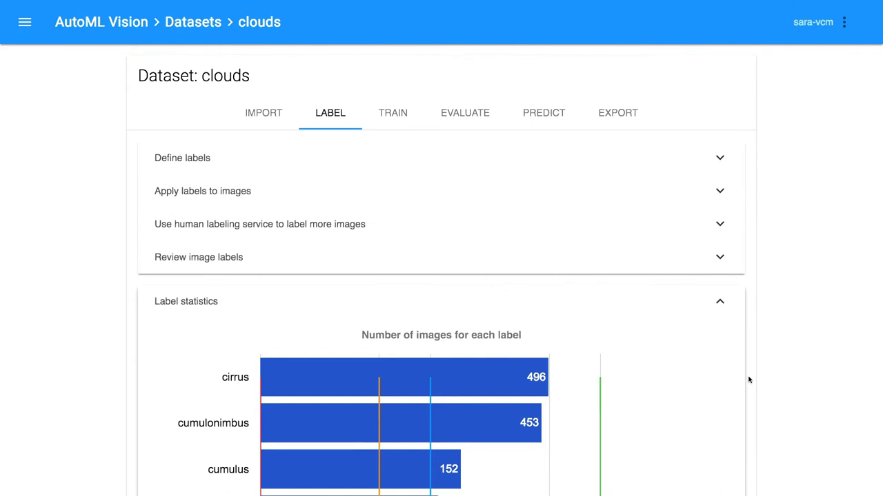
scroll(788, 379, down, 1)
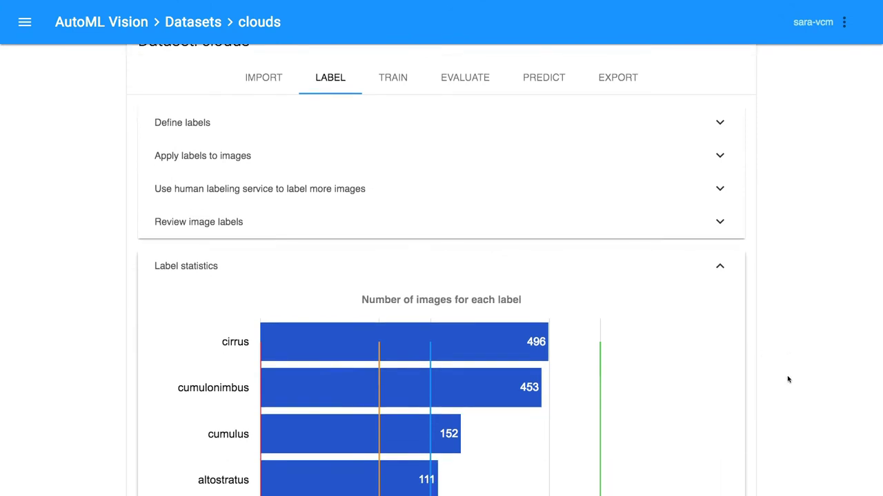
scroll(788, 379, down, 8)
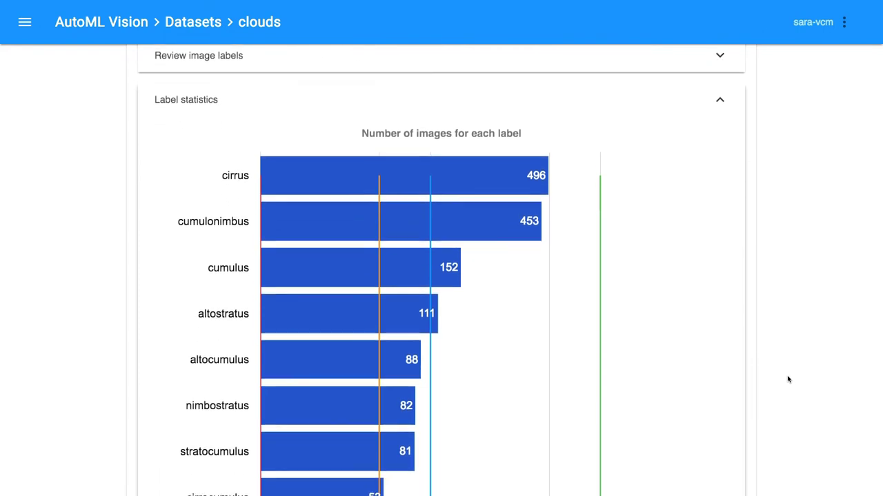
scroll(788, 379, down, 1)
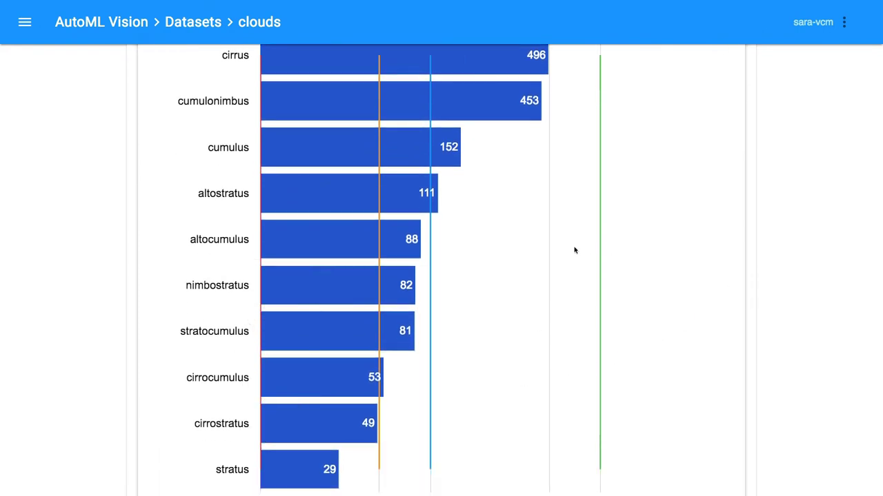
scroll(690, 343, up, 1)
scroll(690, 342, up, 2)
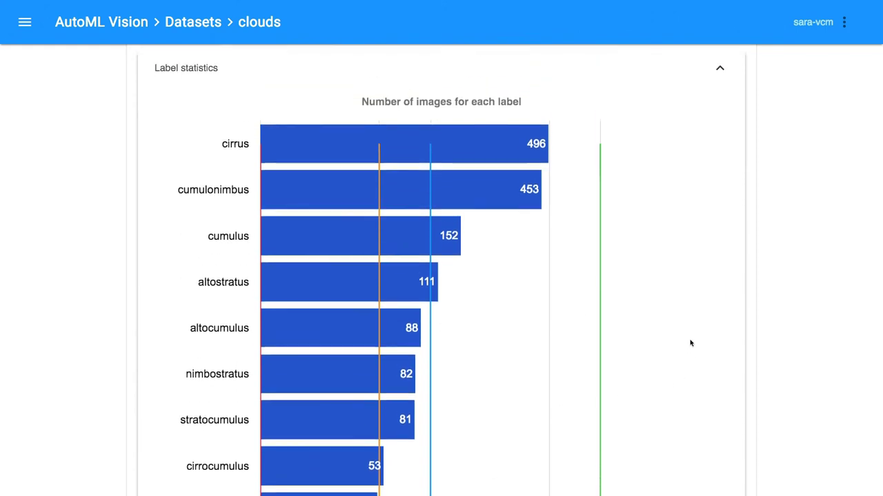
scroll(691, 343, up, 2)
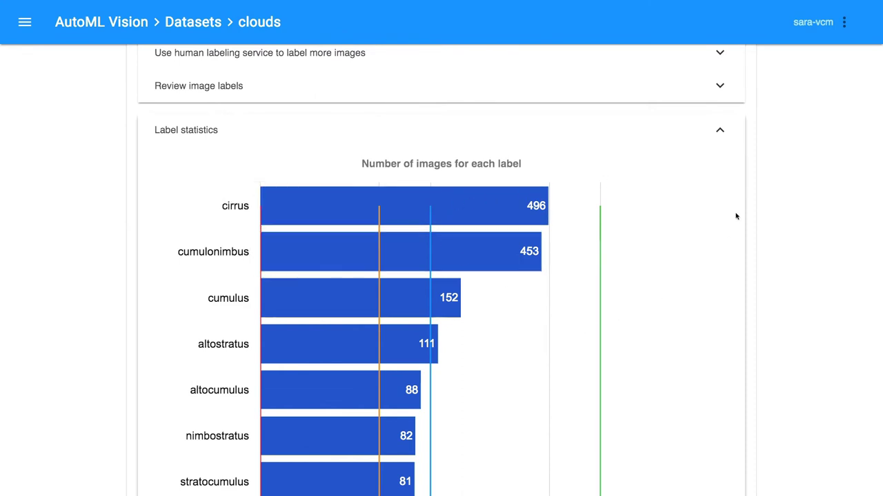
scroll(736, 217, up, 1)
click(720, 169)
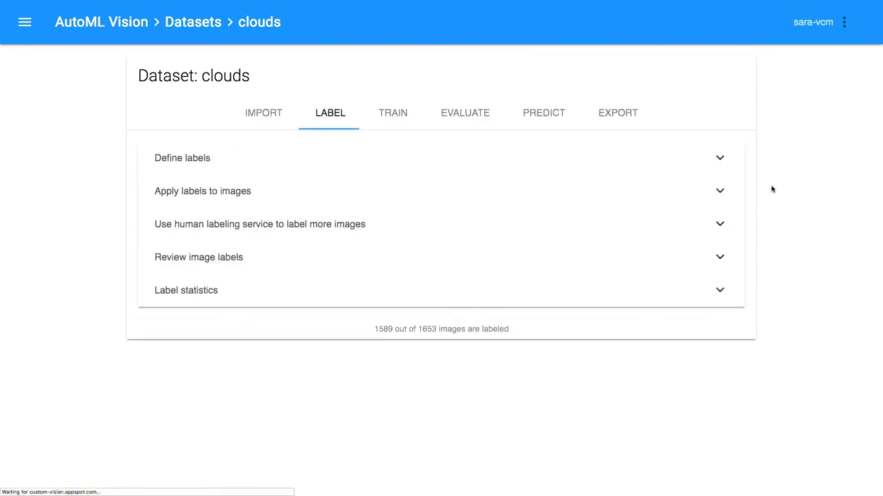
- Review the base and advanced model options and the requirements for training a new model on the clouds dataset
click(394, 110)
scroll(741, 343, down, 2)
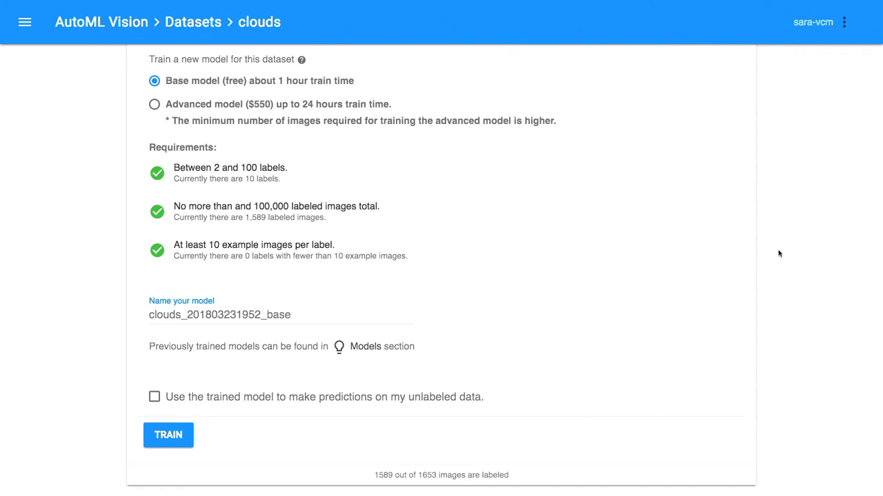
scroll(683, 195, up, 2)
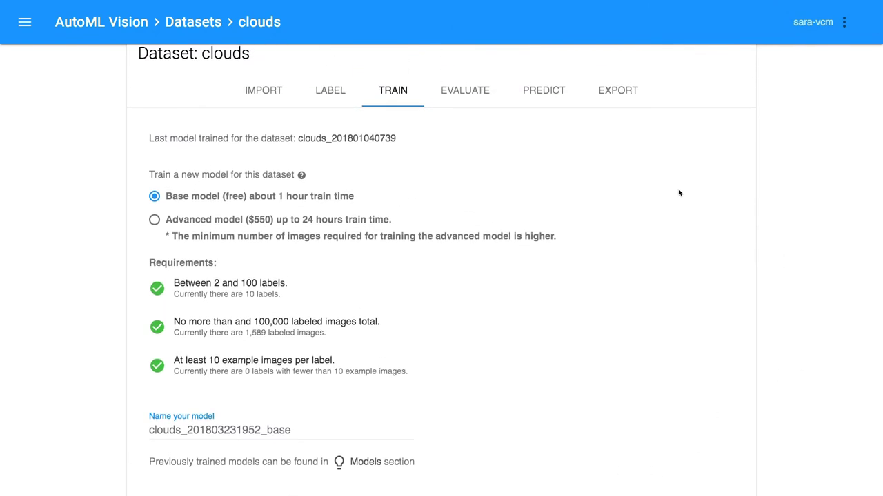
scroll(683, 195, up, 1)
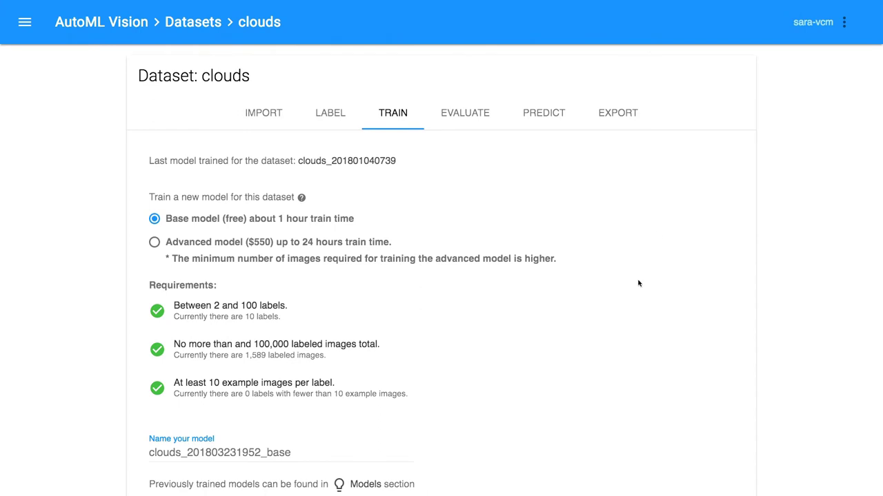
scroll(639, 283, down, 3)
scroll(639, 284, up, 3)
- Expand the confusion matrix in the trained model's evaluation and examine true against predicted labels, starting with the cirrus row
click(456, 117)
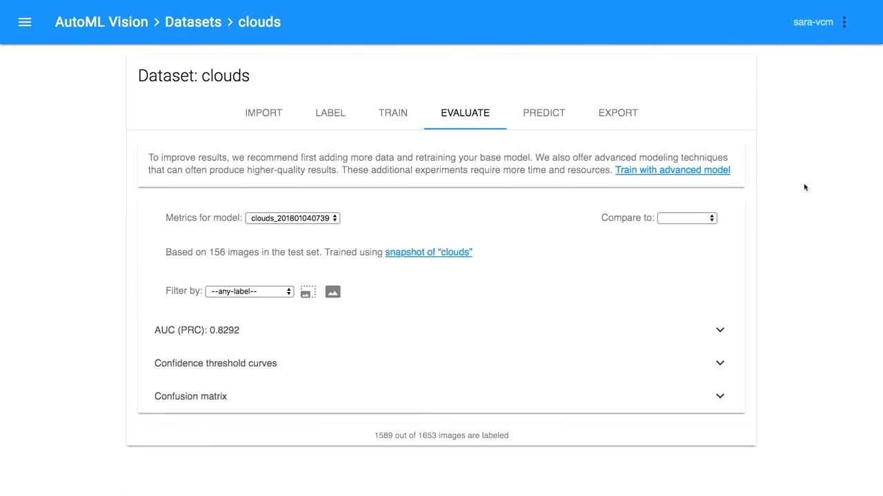
click(406, 407)
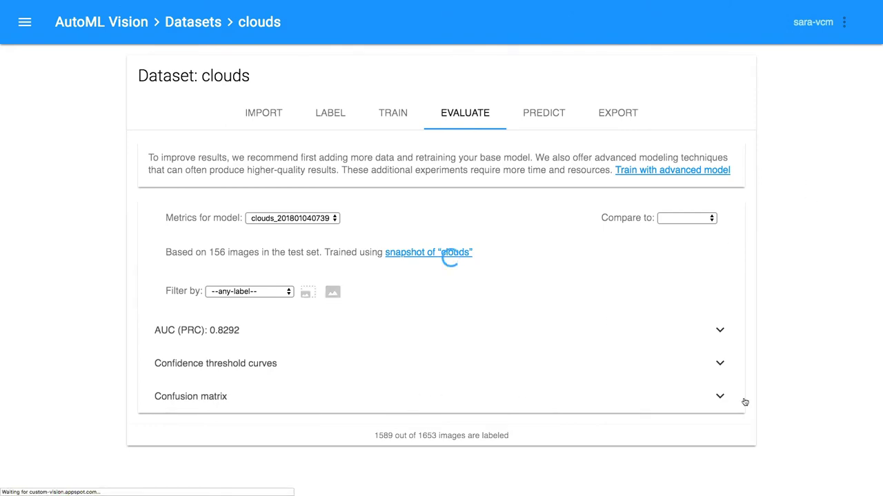
scroll(806, 401, down, 2)
scroll(806, 401, down, 4)
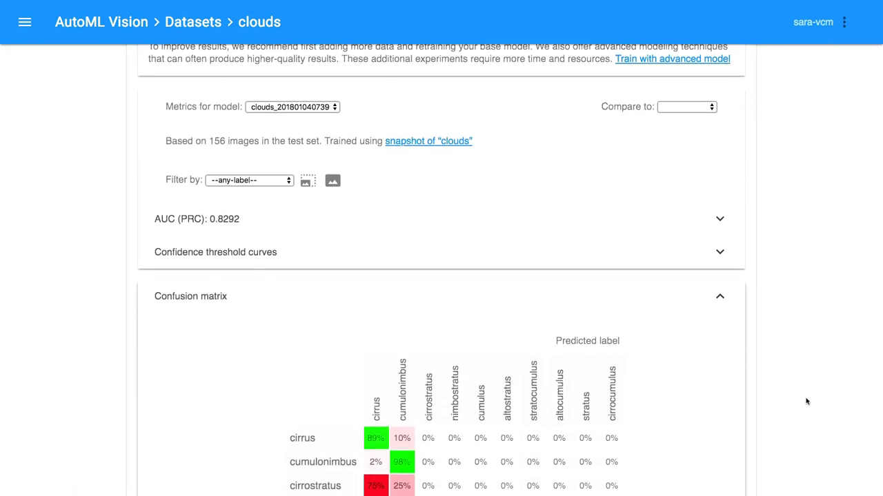
scroll(807, 401, down, 1)
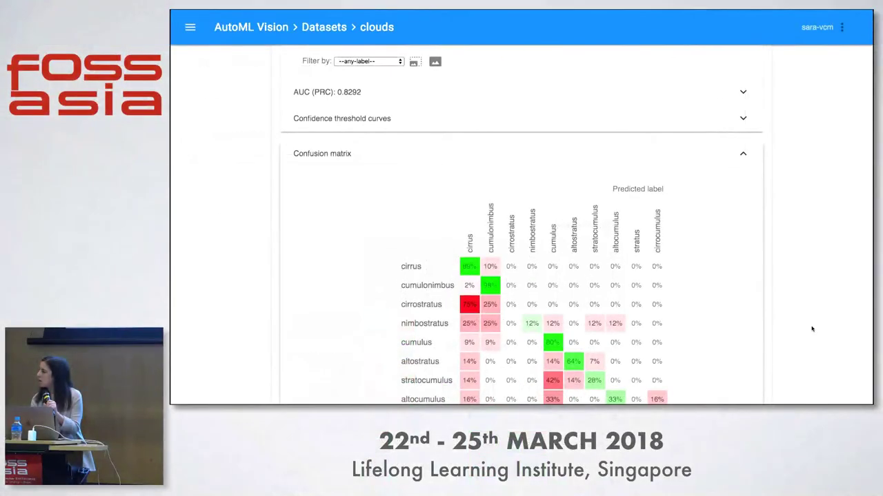
mouse_move(860, 5)
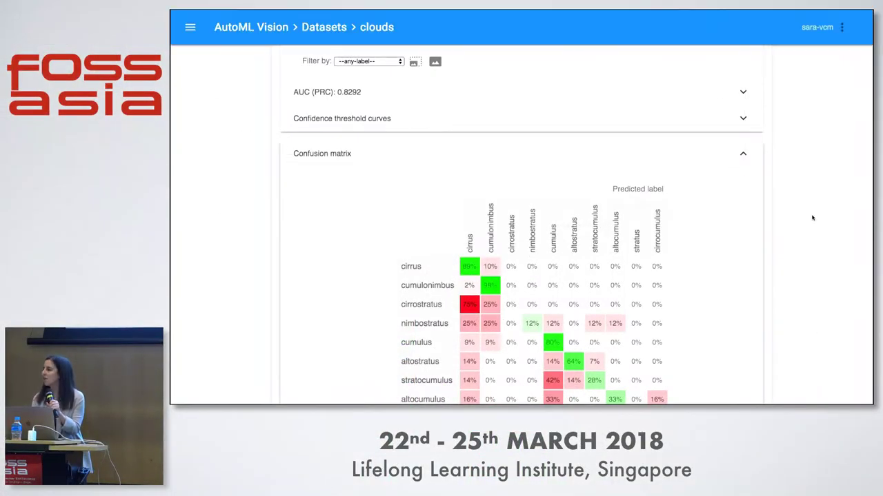
scroll(797, 258, down, 2)
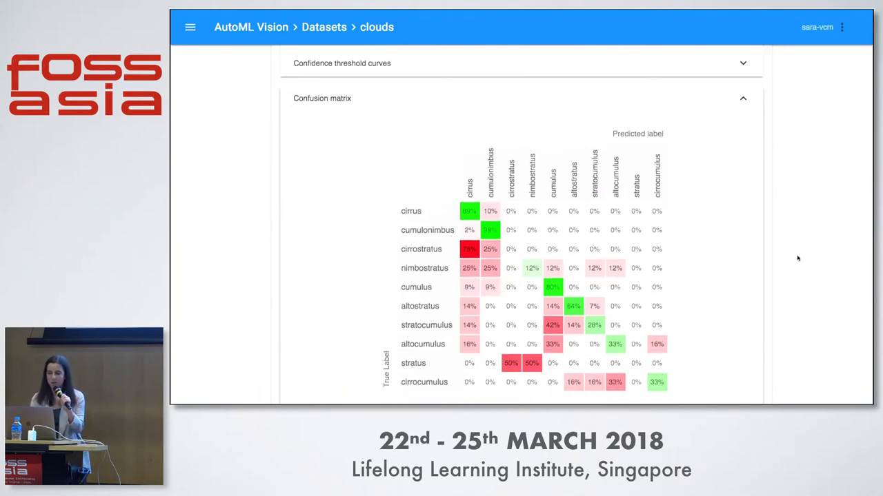
scroll(798, 259, up, 2)
scroll(798, 259, down, 2)
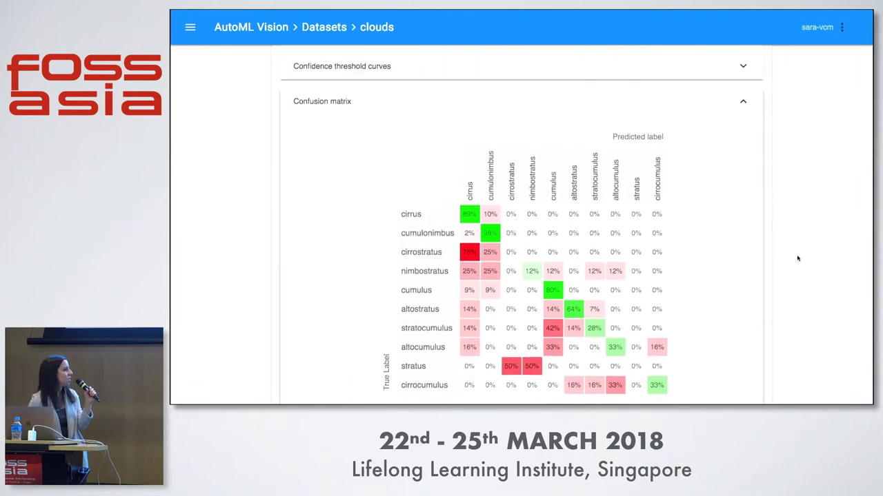
scroll(798, 258, down, 1)
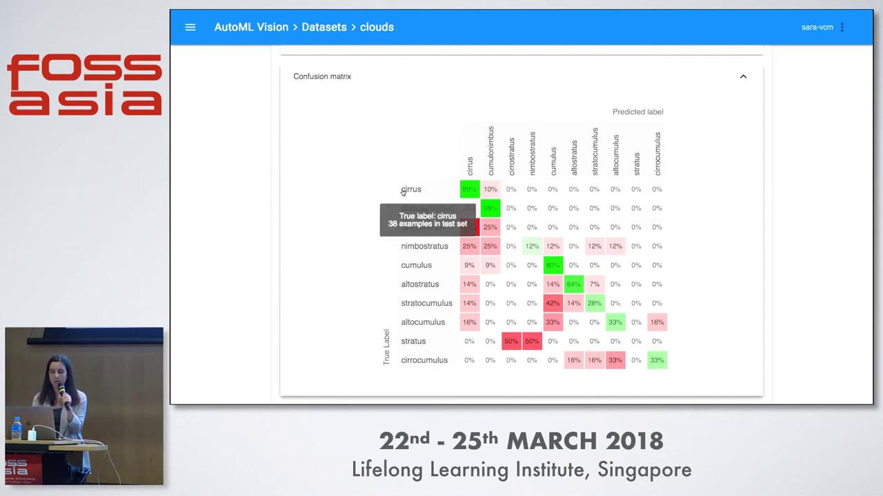
- Examine the predicted labels for true cirrus and cirrostratus images in the confusion matrix
mouse_move(469, 191)
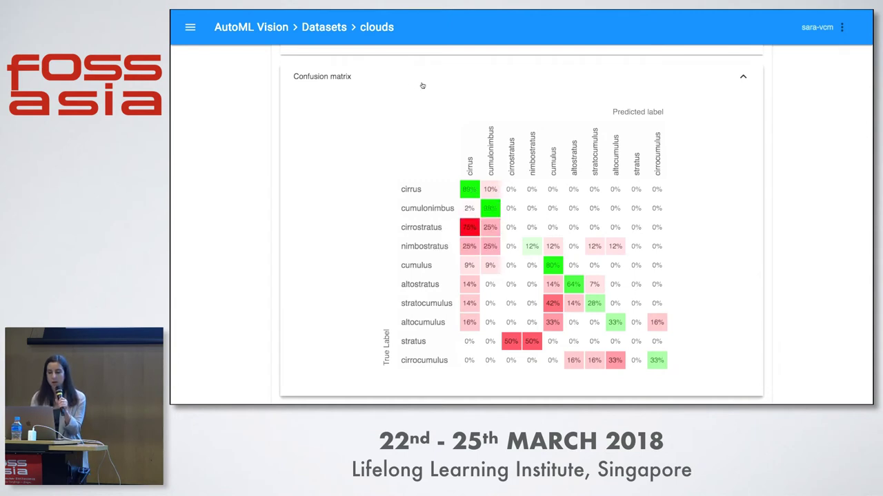
mouse_move(467, 236)
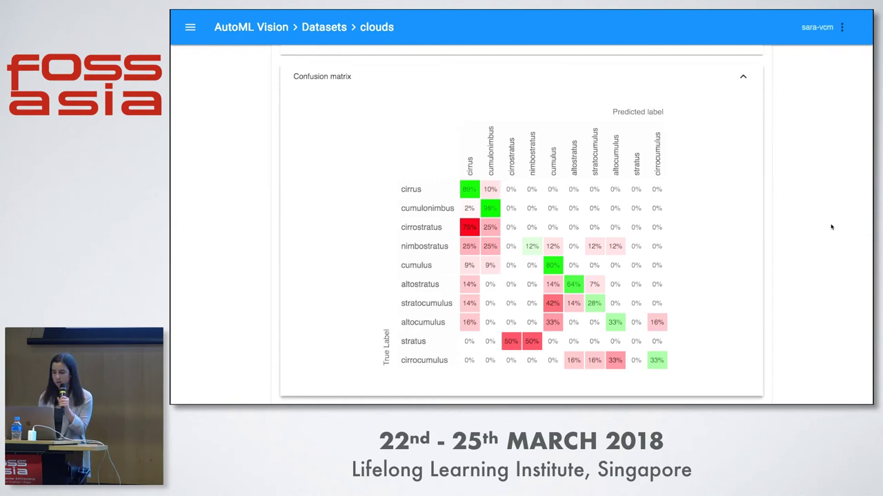
- Run an online prediction on the image test-1.jpg with the trained clouds model
scroll(831, 226, up, 4)
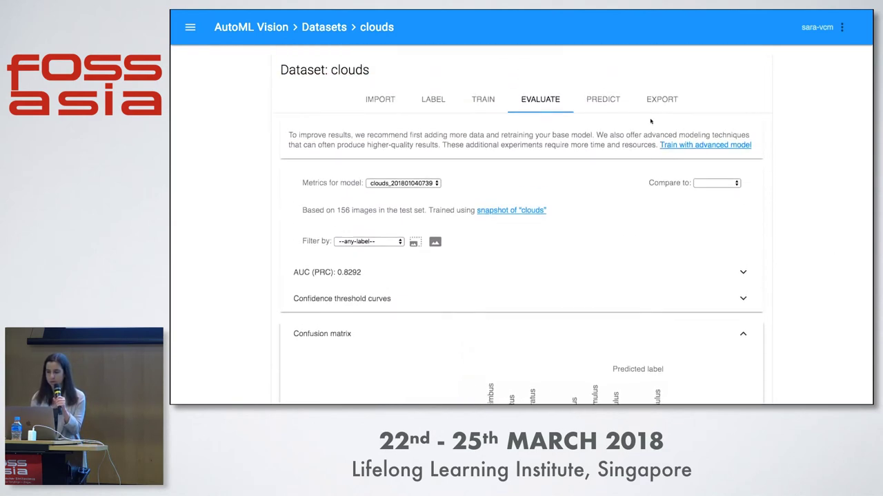
click(603, 99)
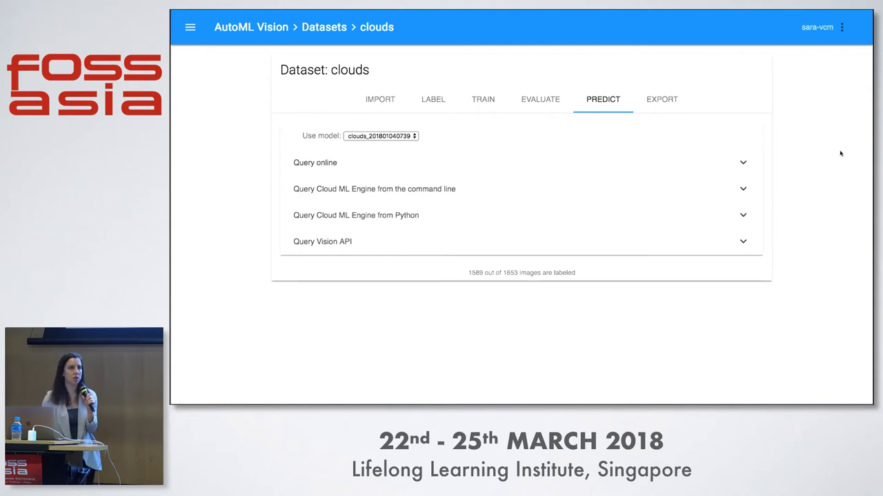
click(613, 165)
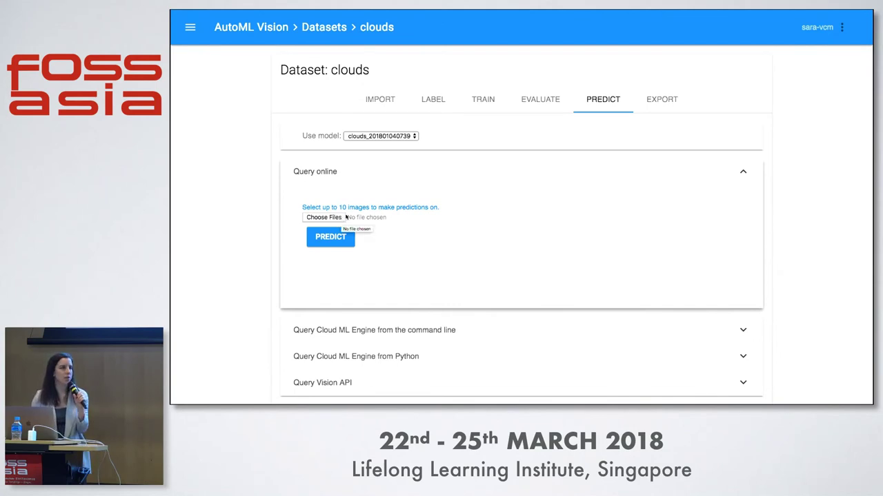
click(337, 218)
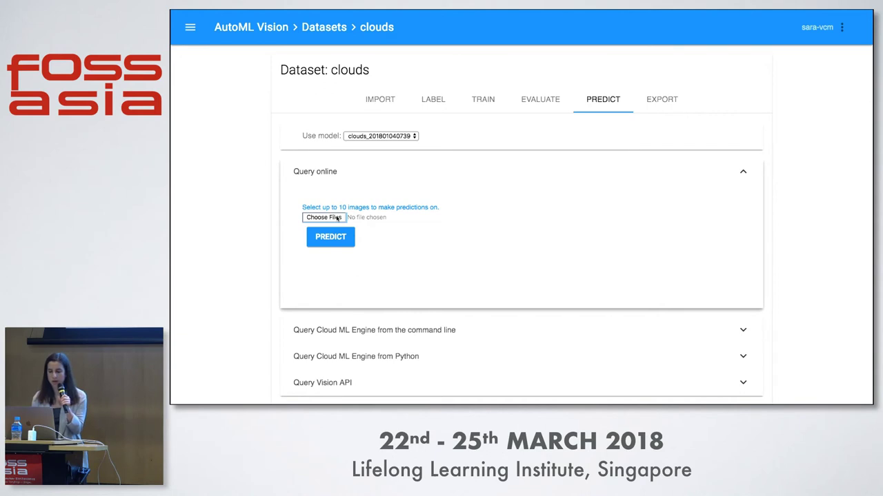
click(442, 61)
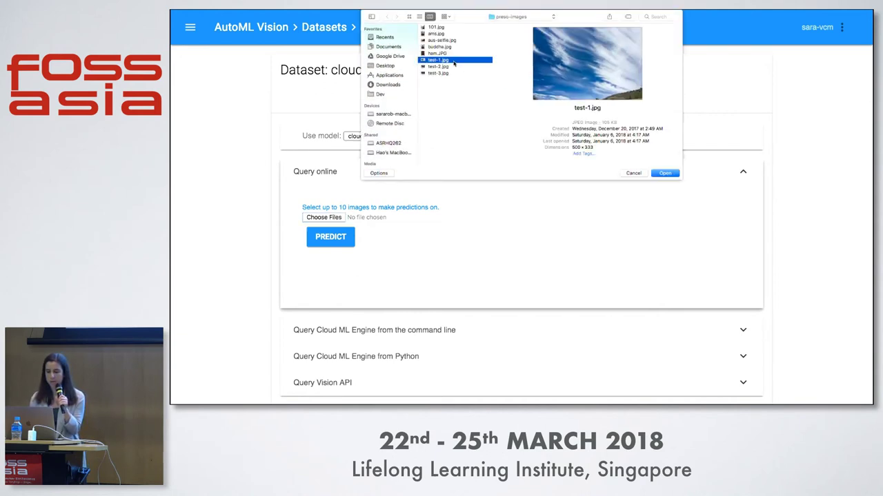
click(673, 176)
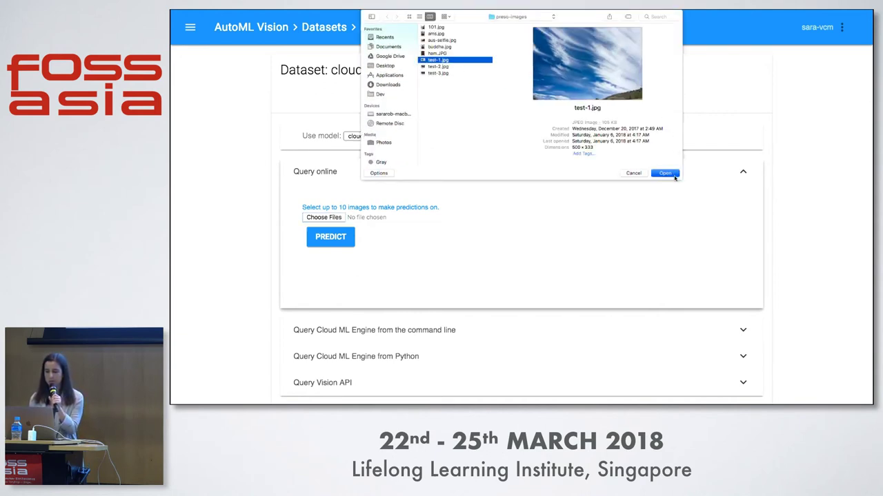
click(334, 244)
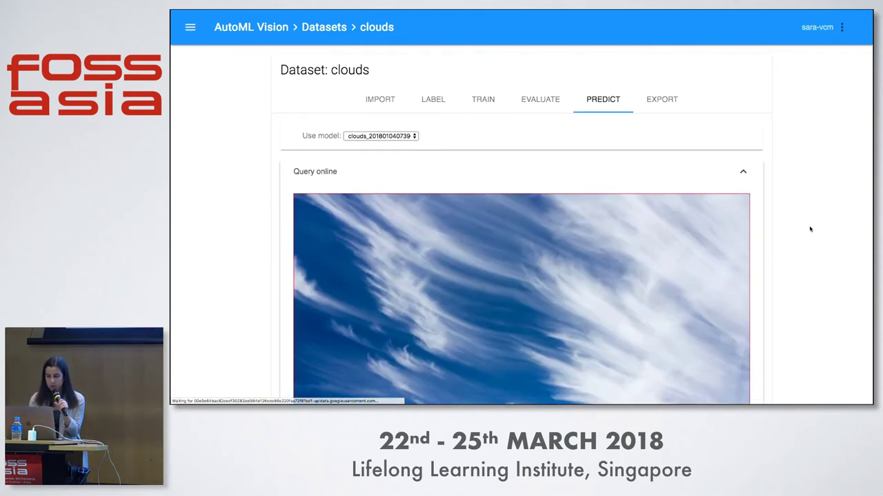
- Examine the predicted cloud label and its confidence score against the uploaded test image
scroll(810, 229, down, 5)
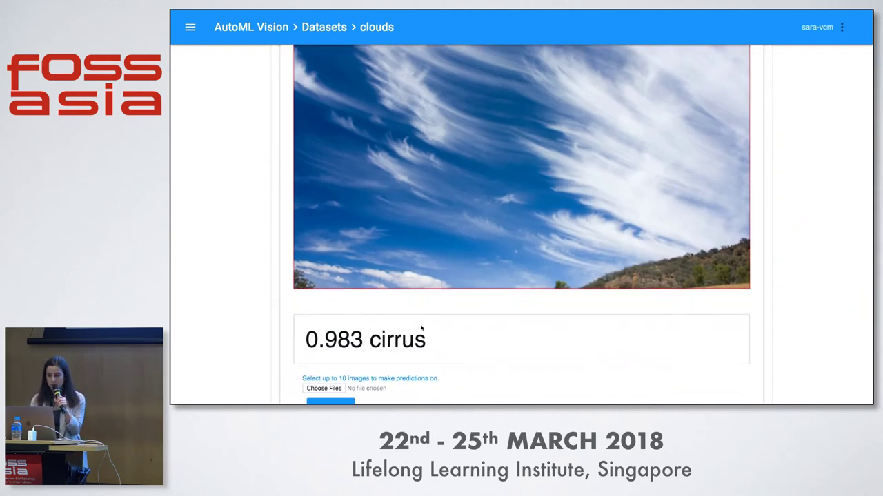
scroll(422, 329, up, 5)
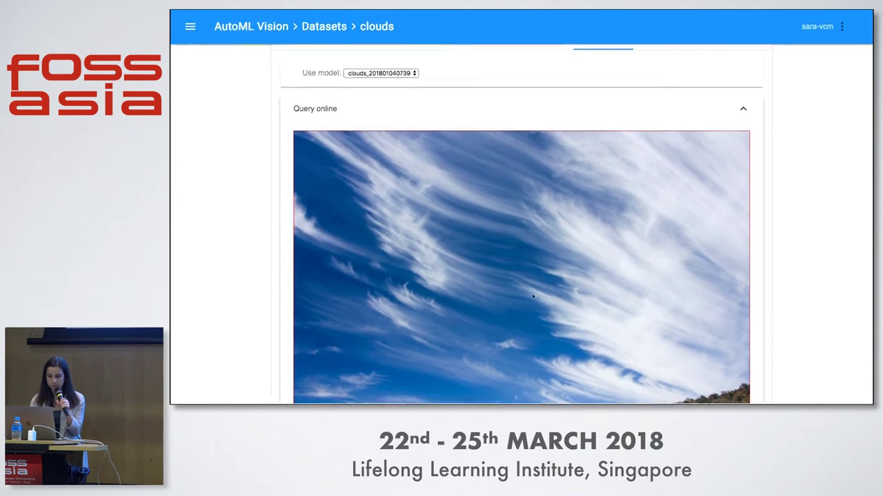
scroll(797, 204, down, 5)
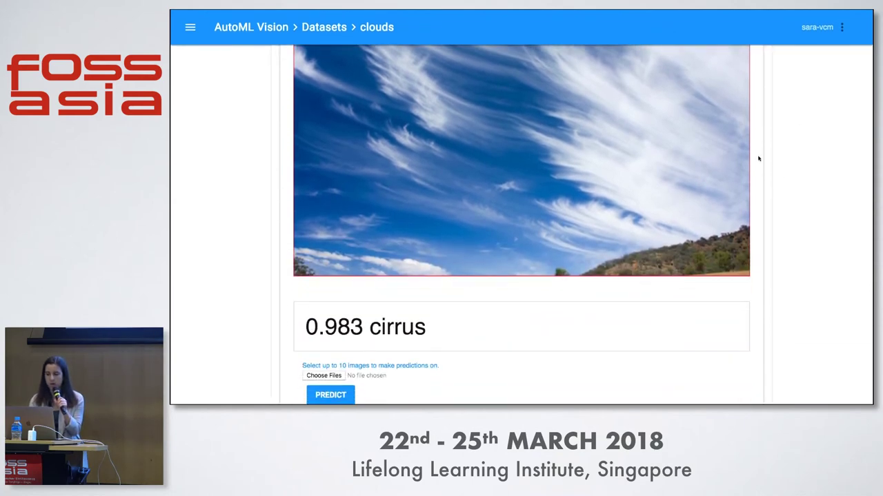